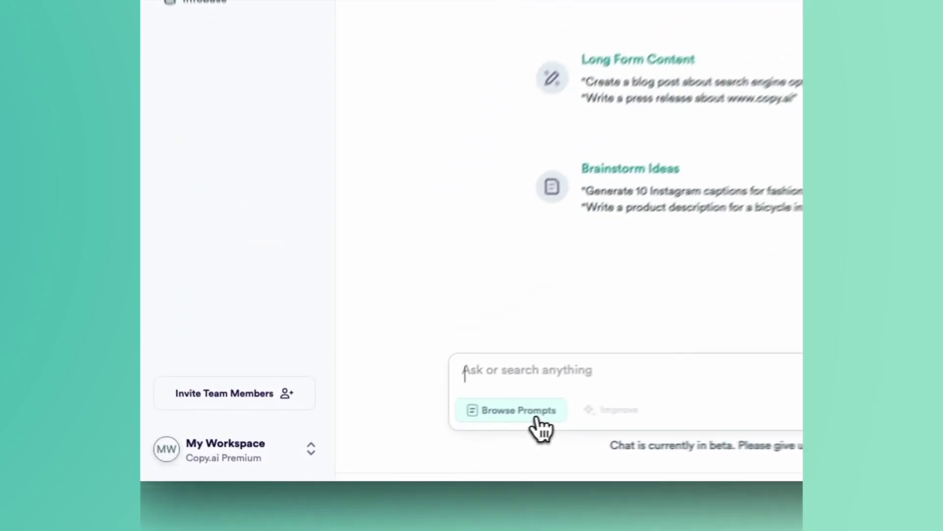
- Send the Email Marketing cold-email subject-line prompt with 'Copy.ai' as the product or service
left_click(415, 444)
left_click(331, 88)
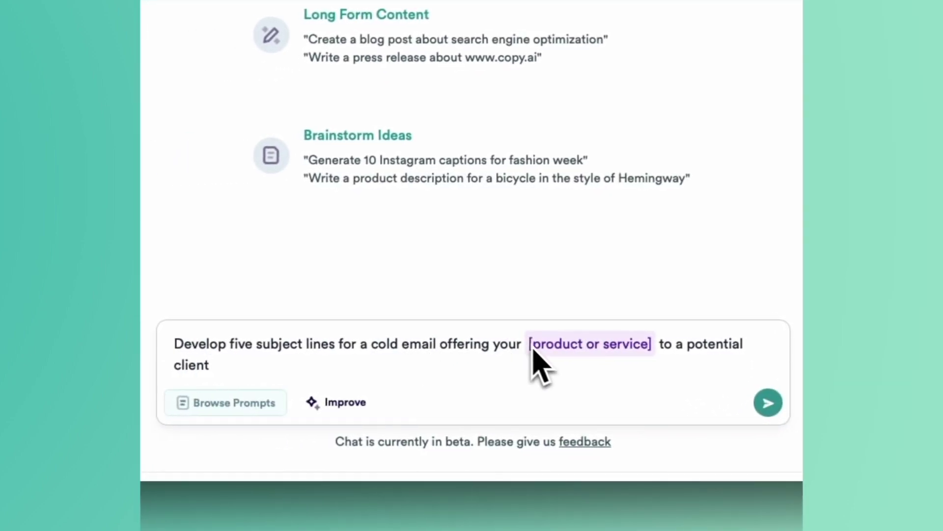
double_click(502, 344)
key("ctrl+shift+Right")
key("ctrl+shift+Right")
key("ctrl+shift+Right")
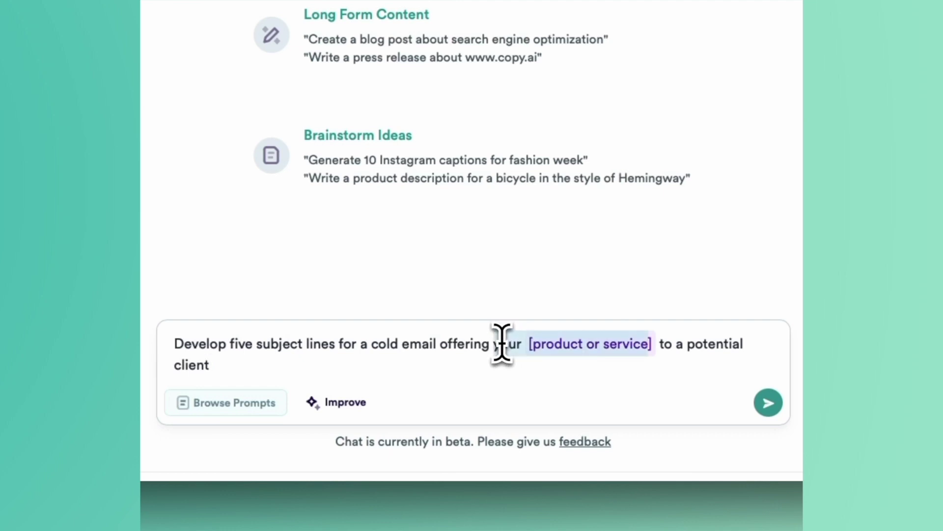
type("Copy.ai")
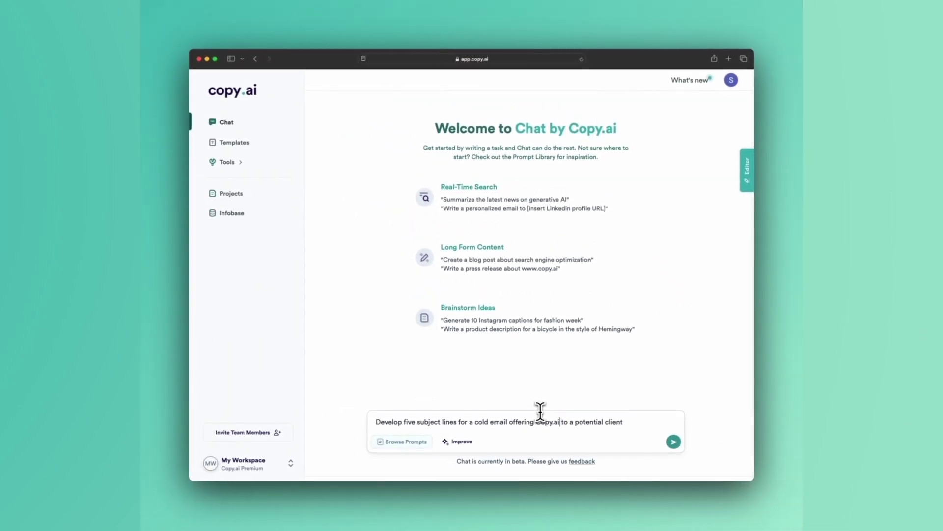
key("Return")
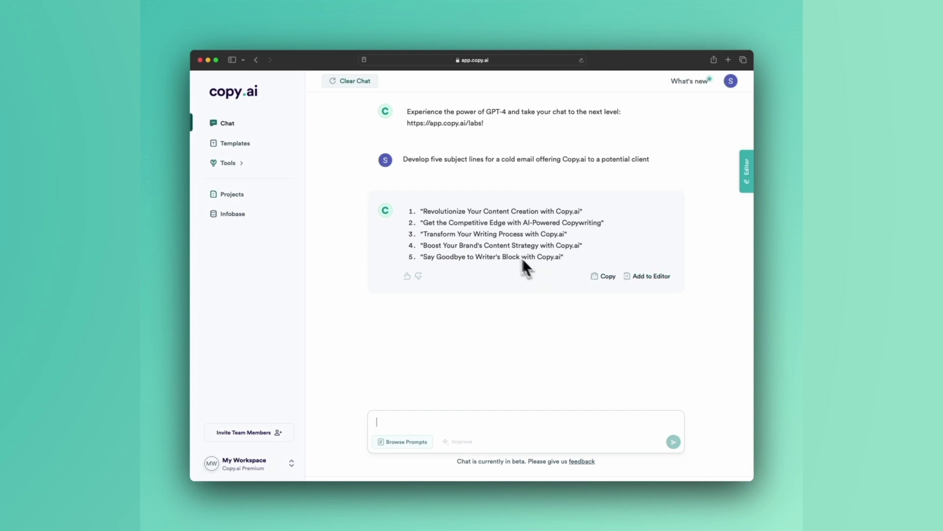
- Review the five Copy.ai subject lines, from 'Revolutionize Your Content Creation with Copy.ai' onward
triple_click(468, 256)
triple_click(468, 233)
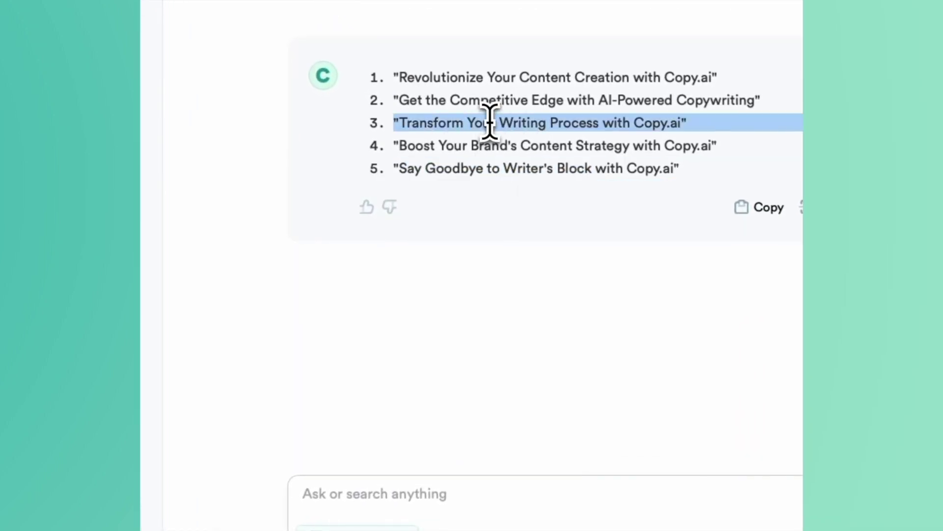
left_click(480, 319)
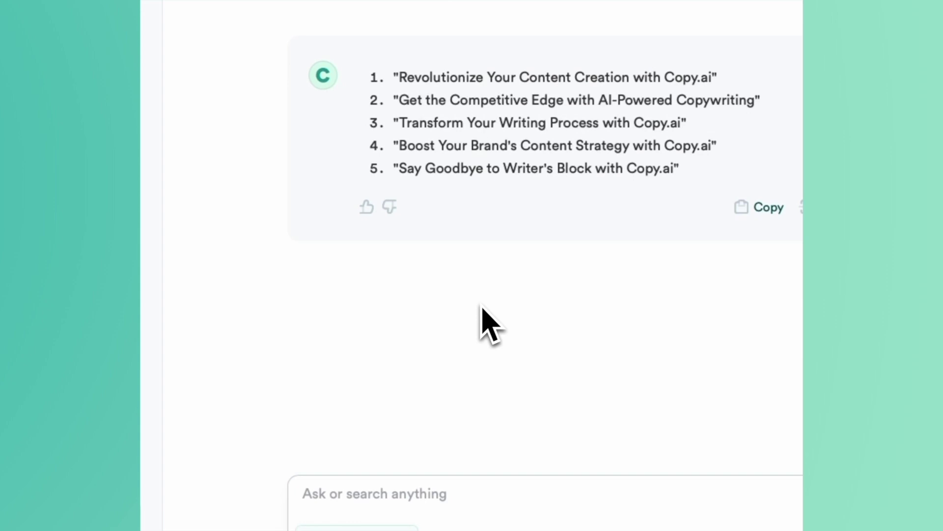
left_click(439, 489)
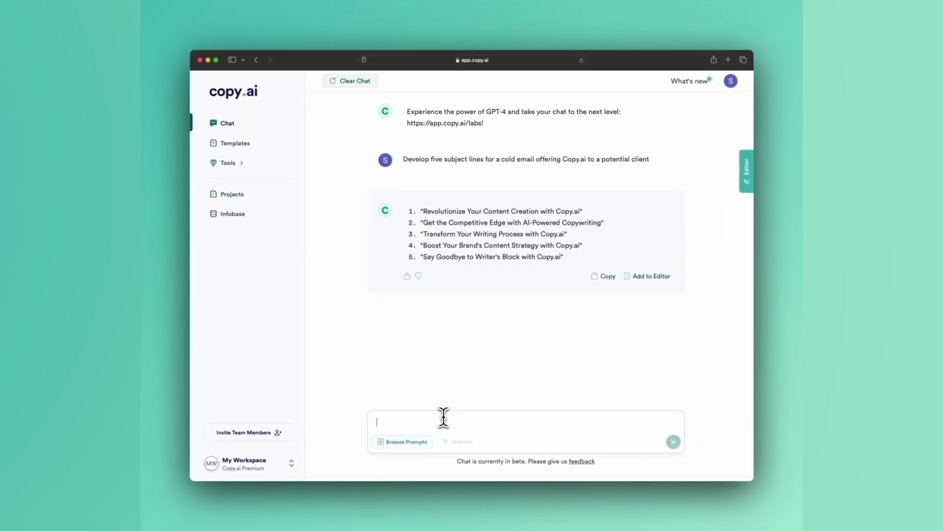
- Paste the newsletter email into the message below a request for 10 captivating subject lines
key("super+shift+v")
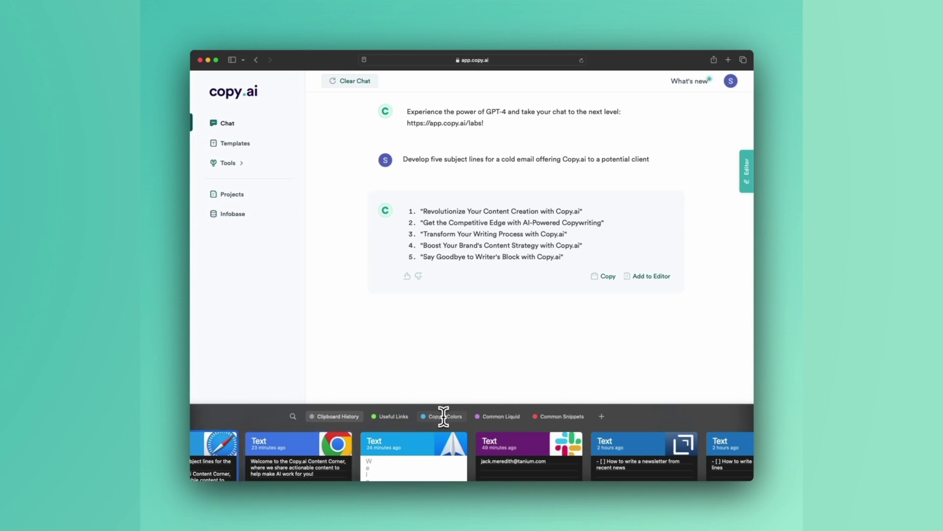
key("Return")
key("super+Up")
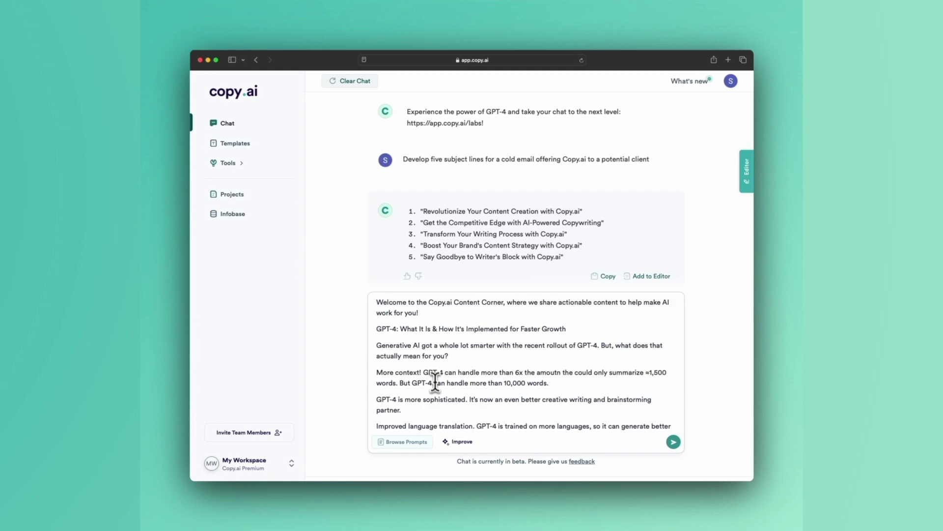
type("Write 10 captivating subject lines for the following email:")
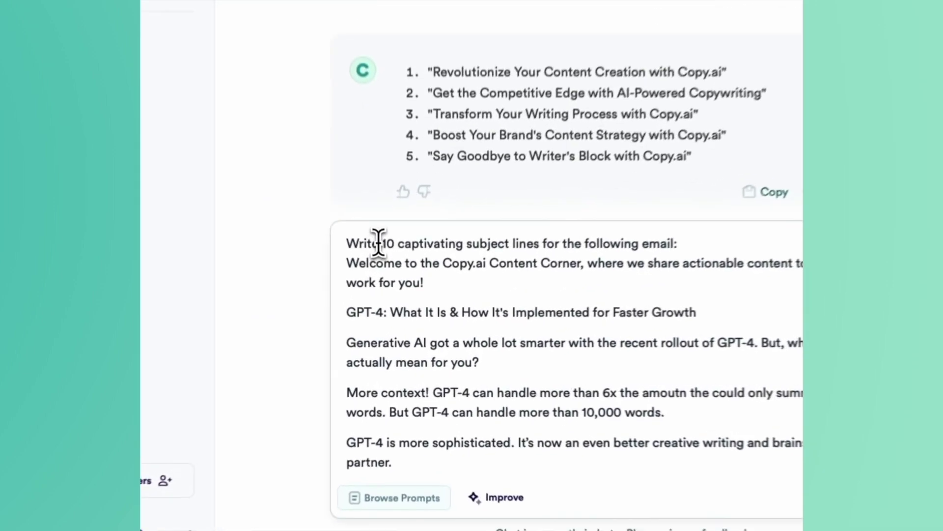
triple_click(391, 305)
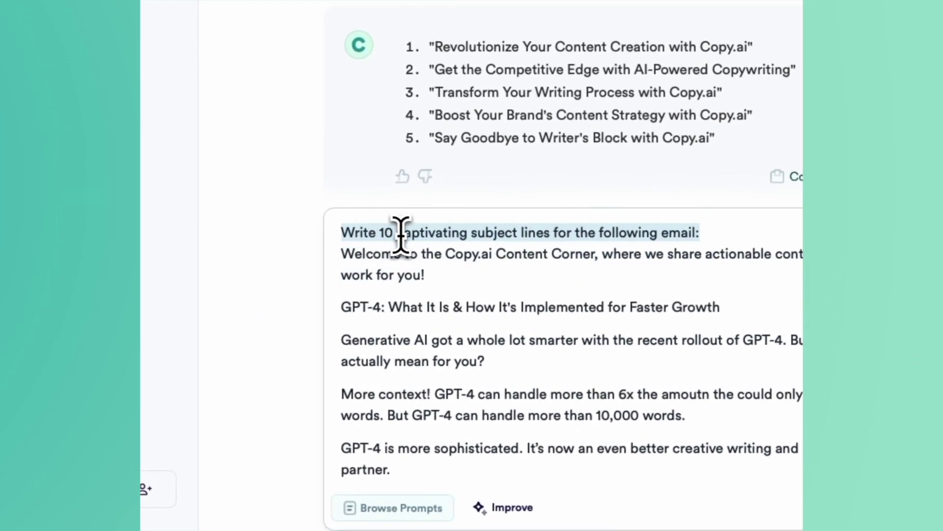
left_click(531, 248)
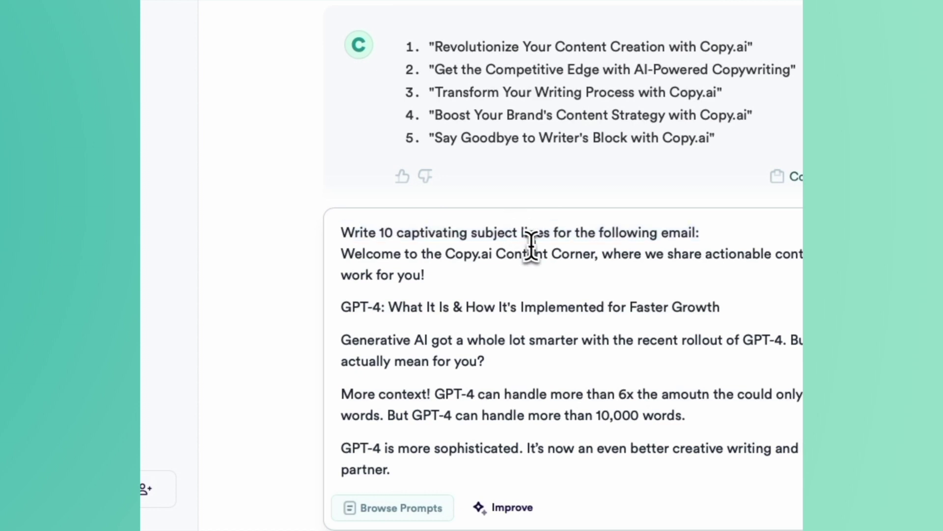
left_click_drag(343, 255, 603, 259)
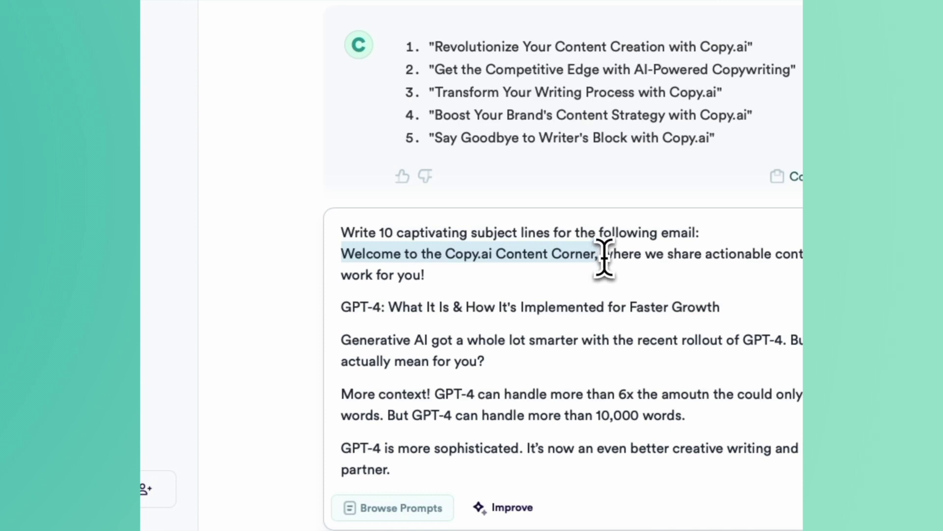
left_click(602, 258)
- Look over the full prompt and send the 10 captivating subject lines request
scroll(560, 302, "down", 3)
scroll(562, 304, "up", 1)
scroll(560, 307, "up", 1)
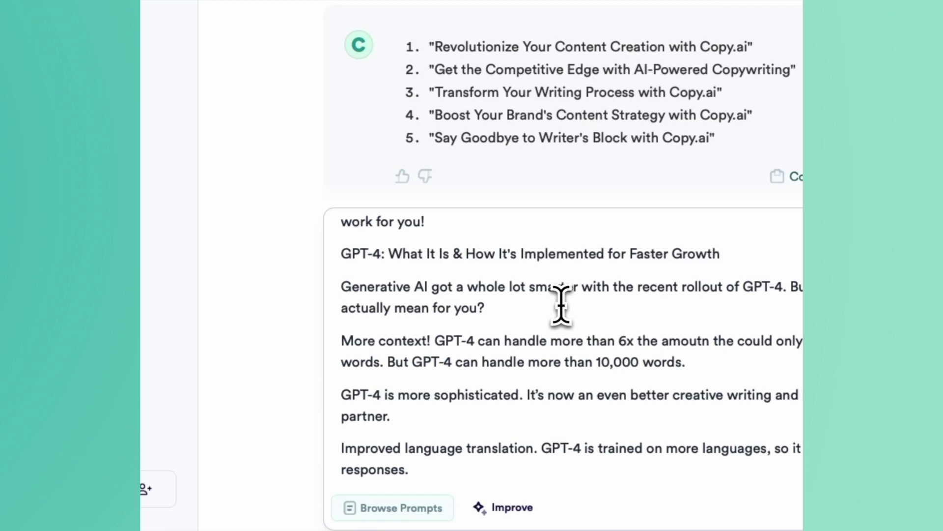
scroll(560, 303, "down", 2)
scroll(565, 314, "down", 5)
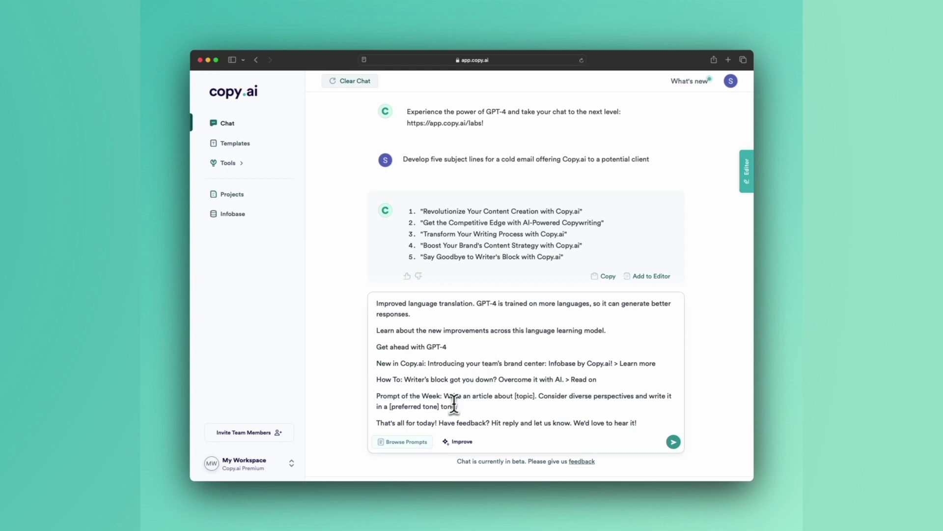
scroll(638, 415, "up", 2)
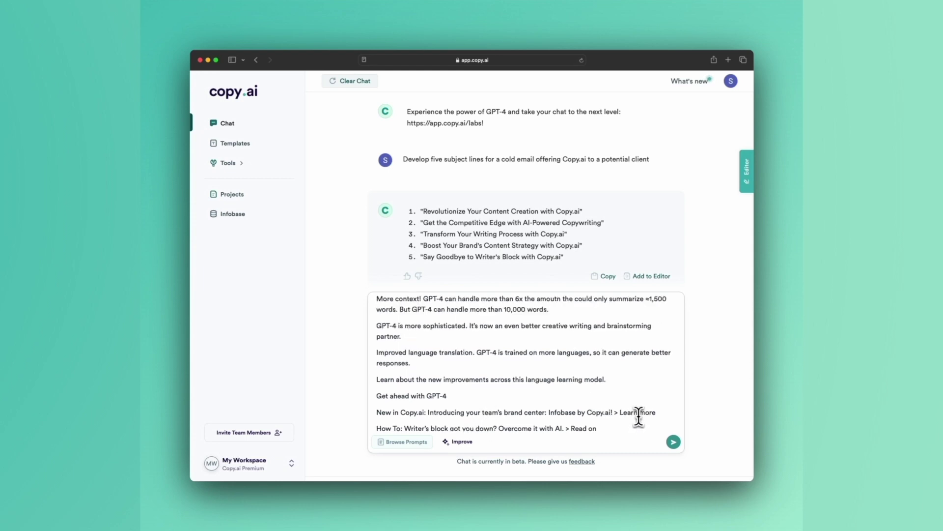
scroll(638, 417, "down", 2)
scroll(638, 415, "up", 10)
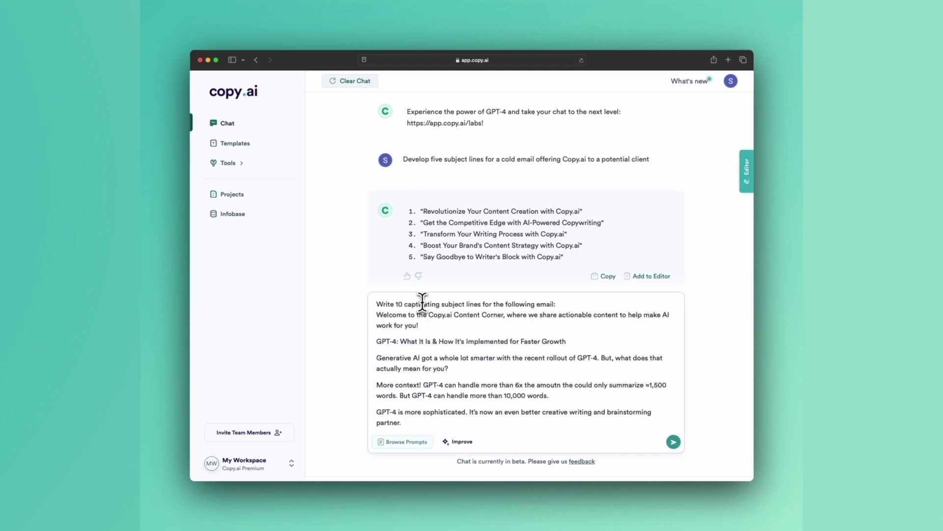
scroll(435, 315, "down", 8)
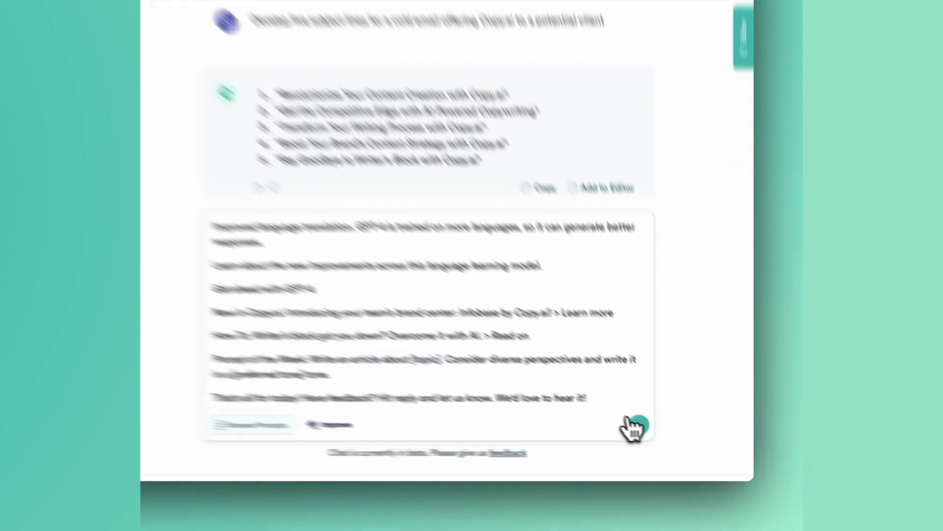
left_click(636, 425)
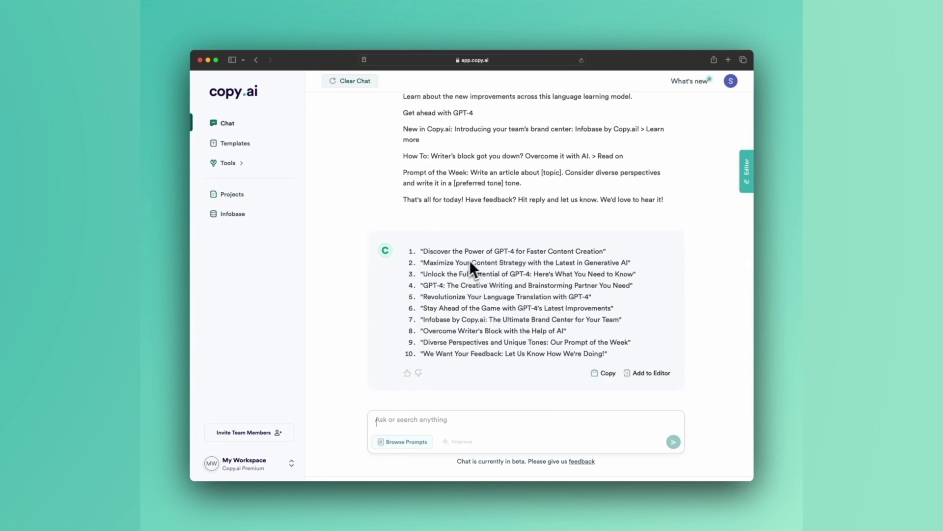
- Inspect GPT-4 subject lines 5 and 6, then select and copy the earlier newsletter prompt
triple_click(463, 297)
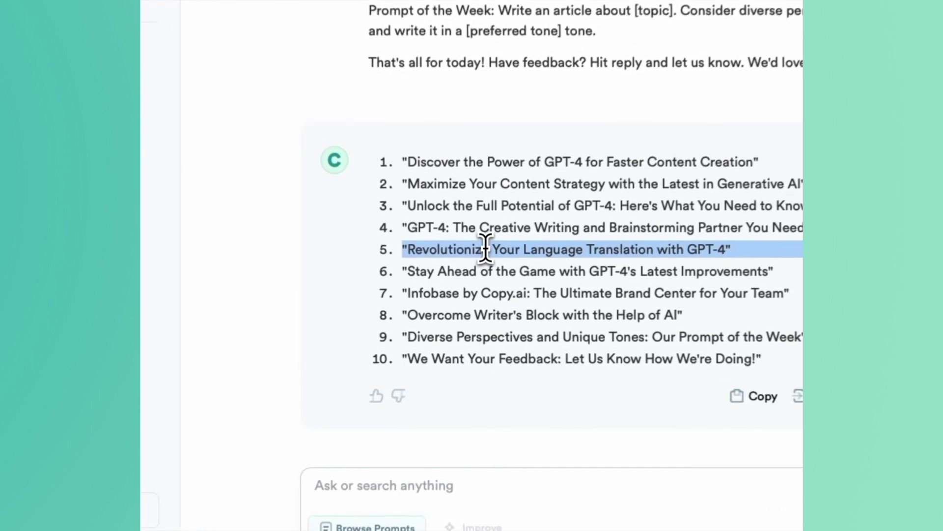
triple_click(459, 271)
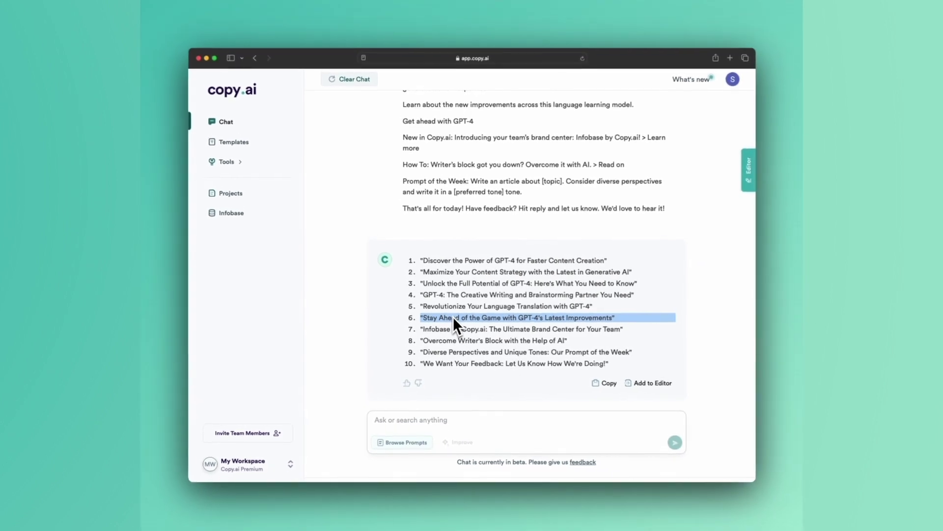
scroll(450, 322, "down", 1)
scroll(447, 317, "up", 5)
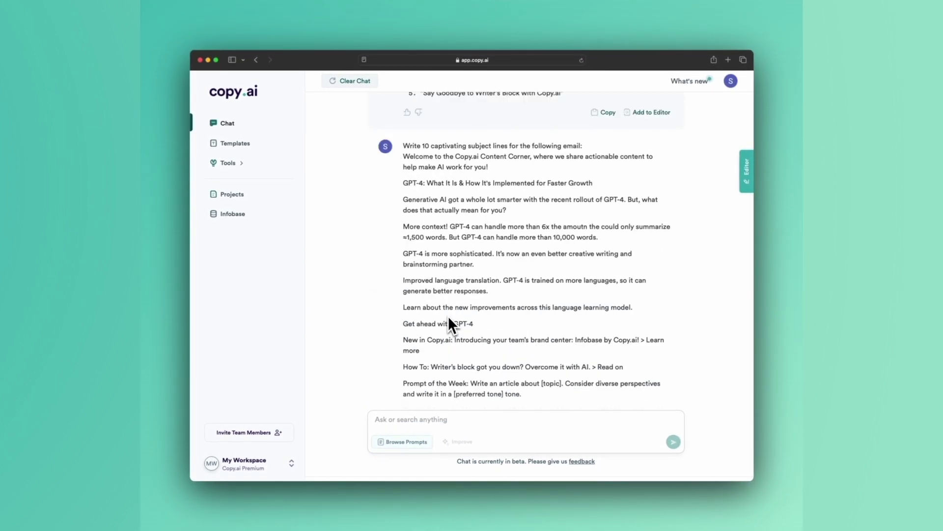
left_click_drag(403, 146, 546, 381)
scroll(546, 381, "down", 2)
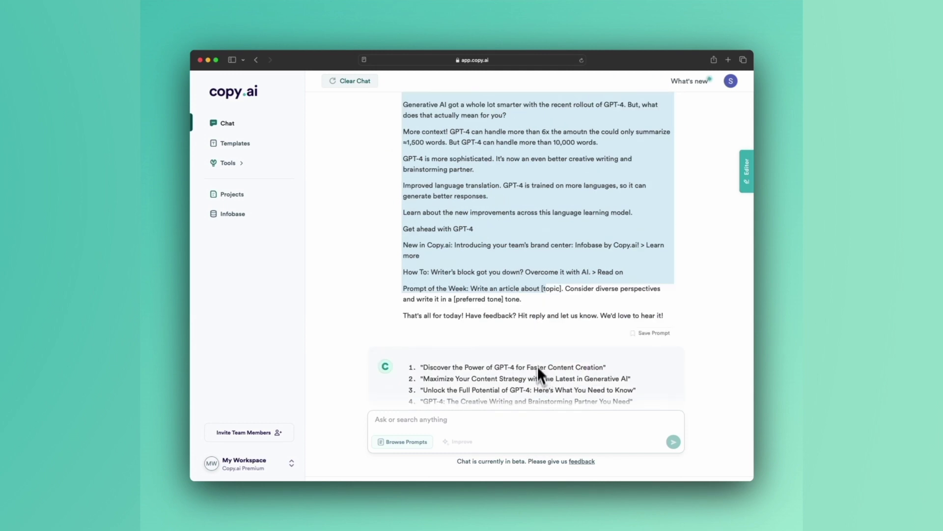
- Paste the copied newsletter prompt into a new chat message
left_click(663, 315, "shift")
left_click(452, 418)
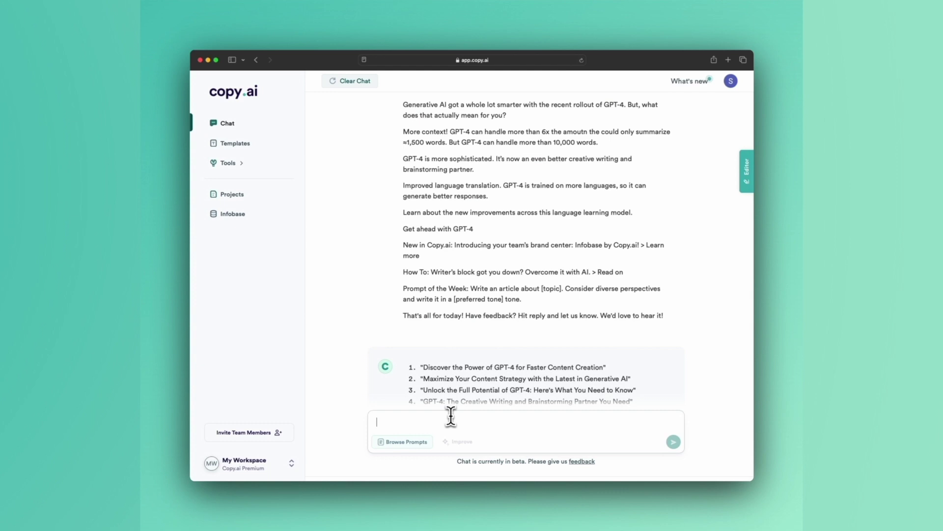
scroll(445, 325, "down", 3)
key("super+v")
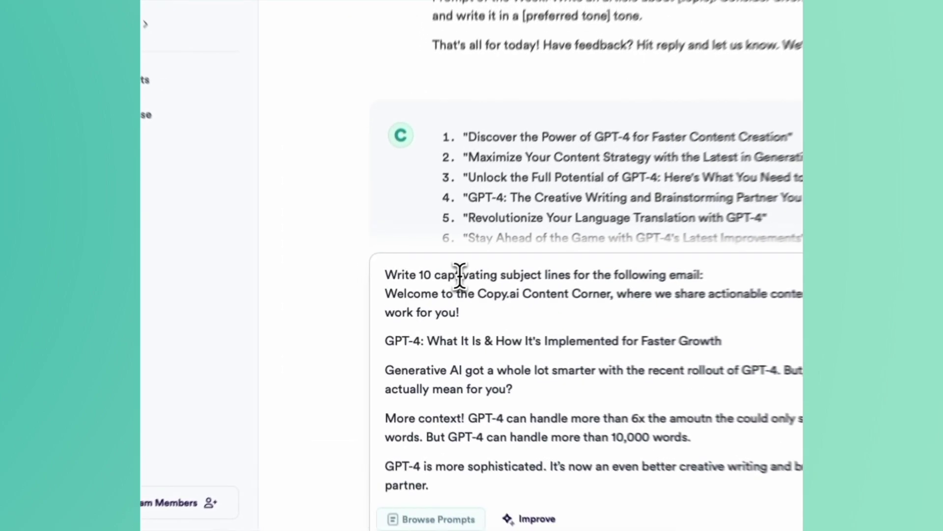
- Replace 'captivating' with 'that use a curiosity gap' and send the request
double_click(460, 274)
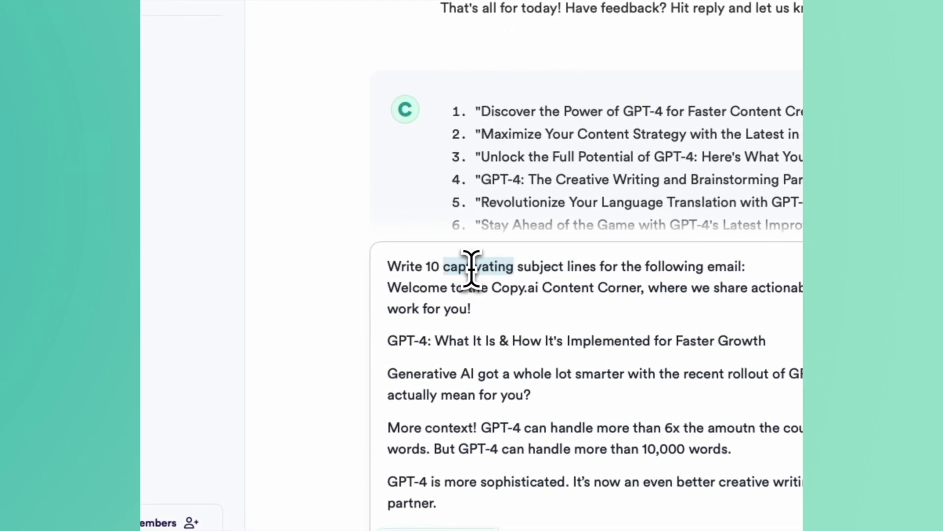
key("BackSpace")
key("Delete")
key("alt+Right")
key("alt+Right")
type("that l")
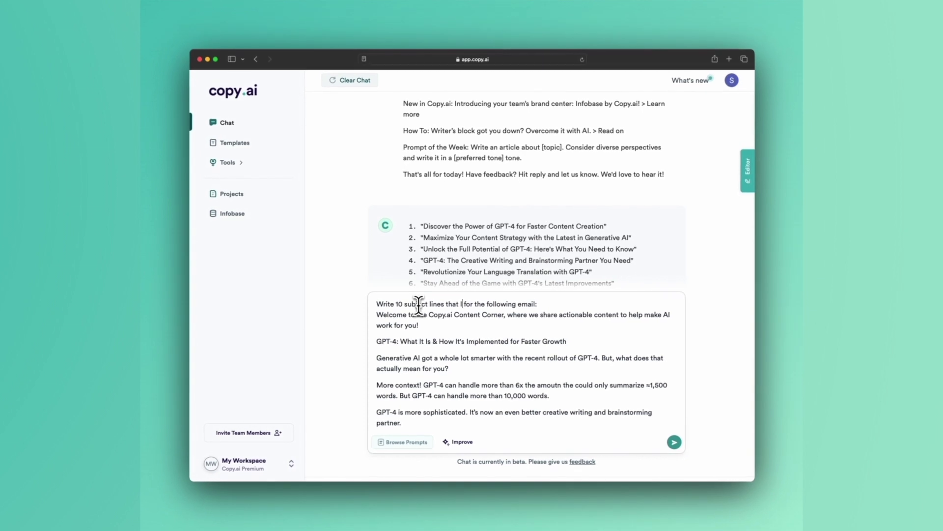
key("BackSpace")
type("use a ")
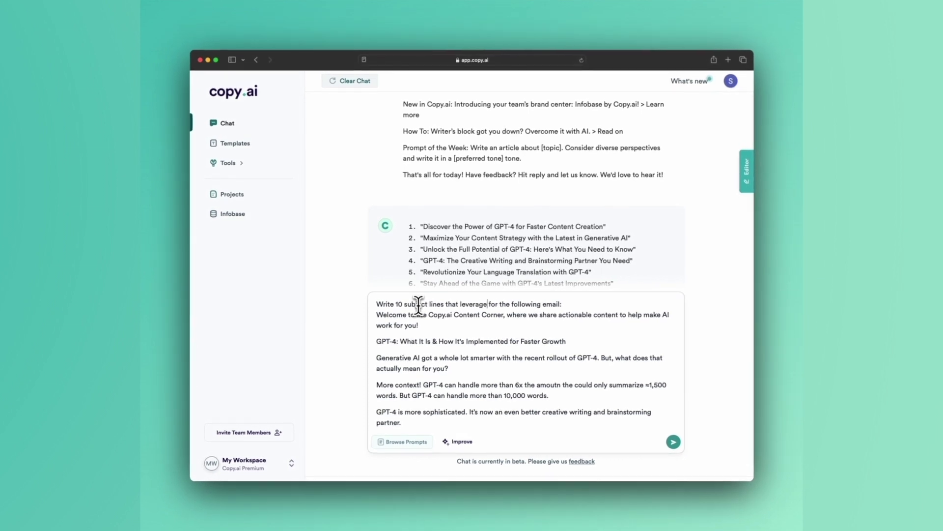
type("se a curiosity gap")
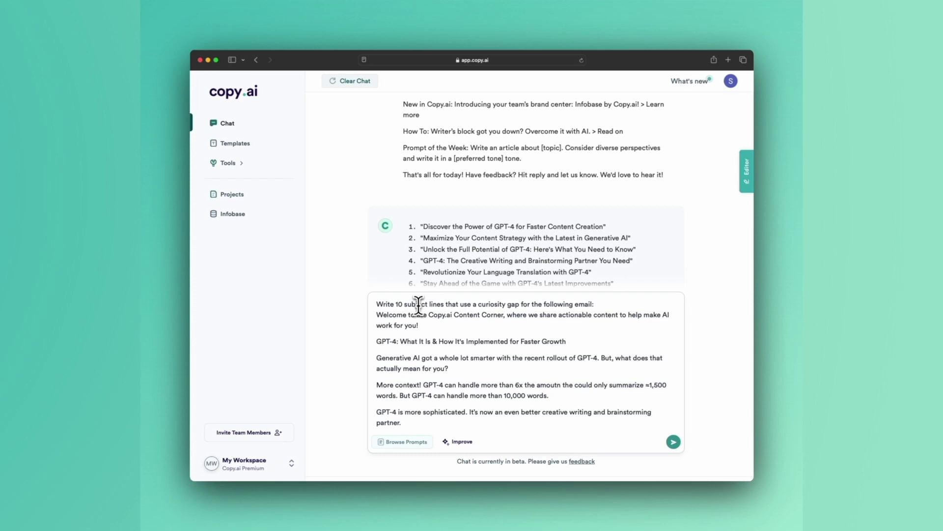
key("Return")
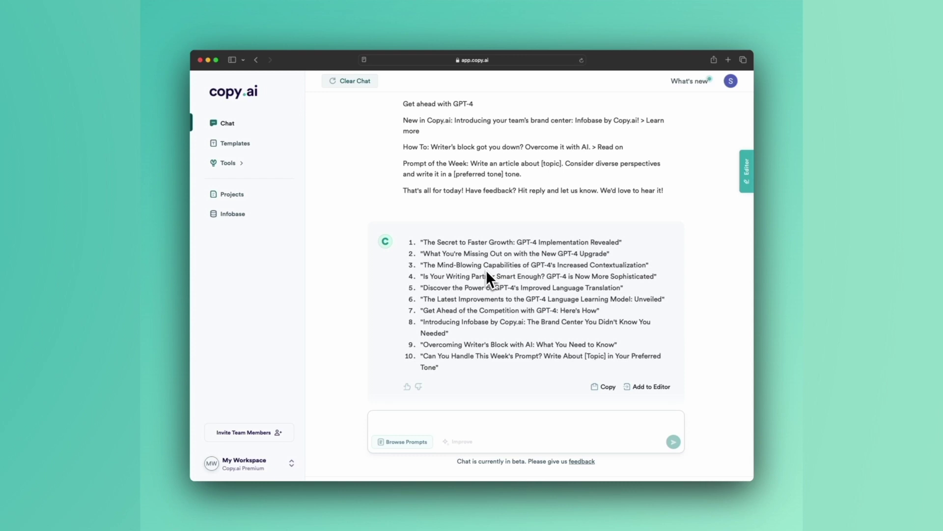
- Scroll the chat to compare the ten curiosity-gap subject lines with the prompt
scroll(542, 205, "down", 2)
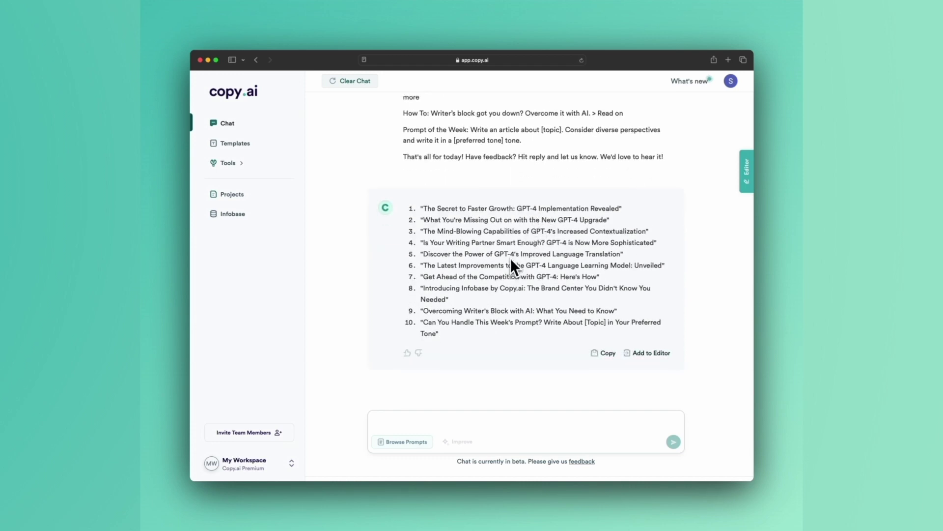
scroll(510, 259, "up", 10)
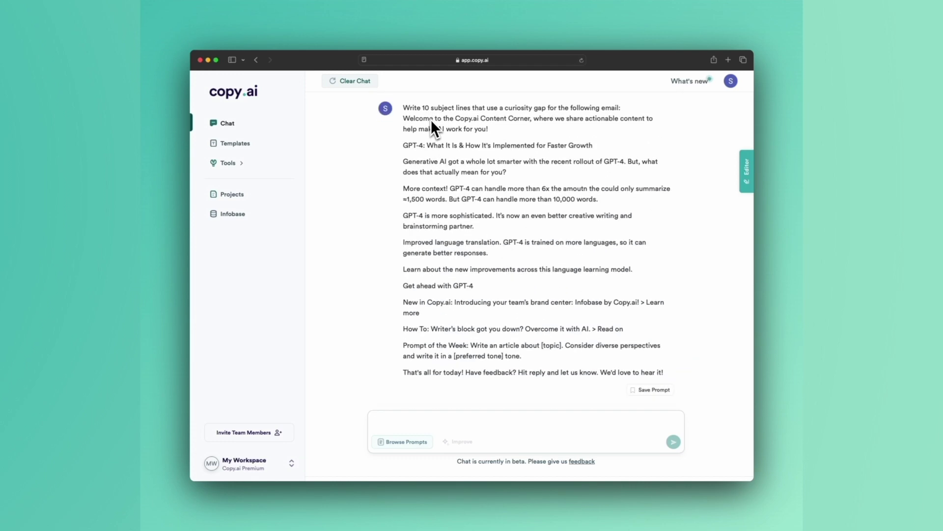
scroll(431, 120, "down", 9)
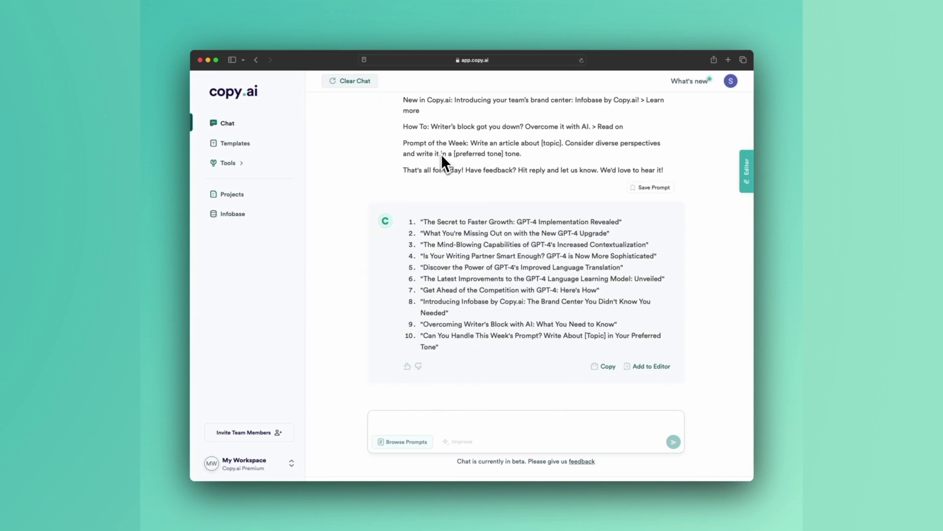